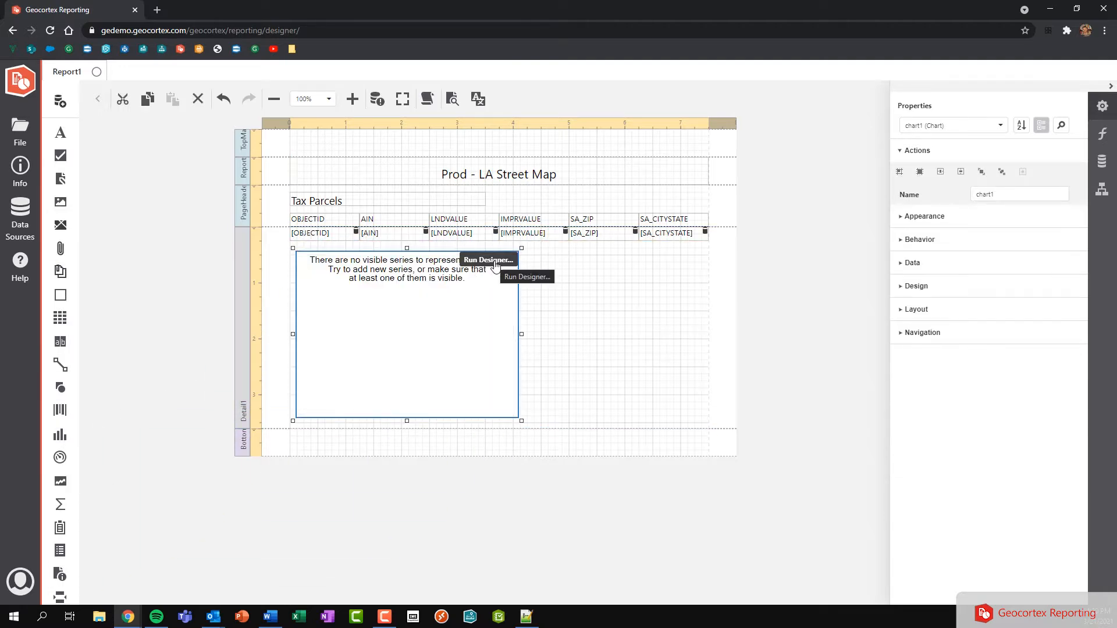
Open the empty chart in the Chart Designer and set its data source to Prod - LA Street Map and data member to Tax Parcels
left_click(495, 264)
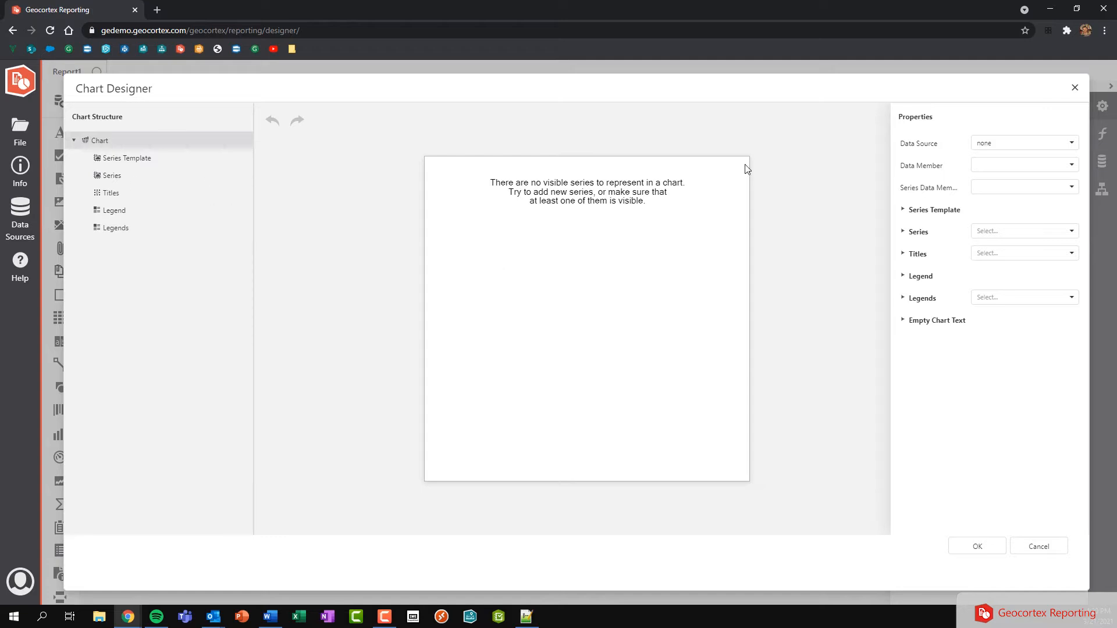
left_click(1070, 147)
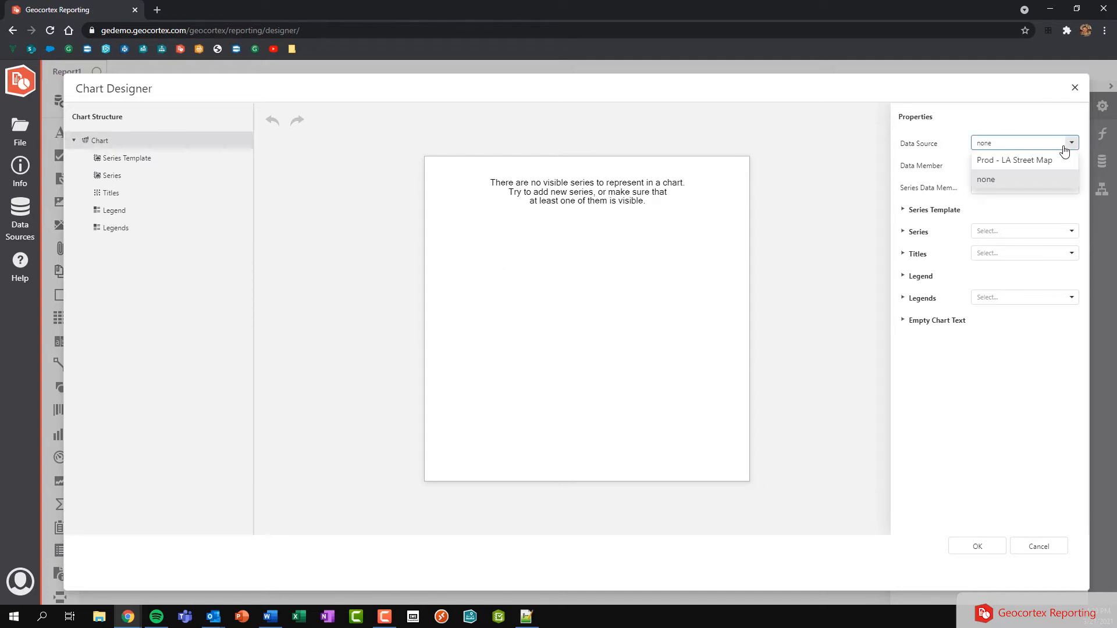
left_click(1007, 166)
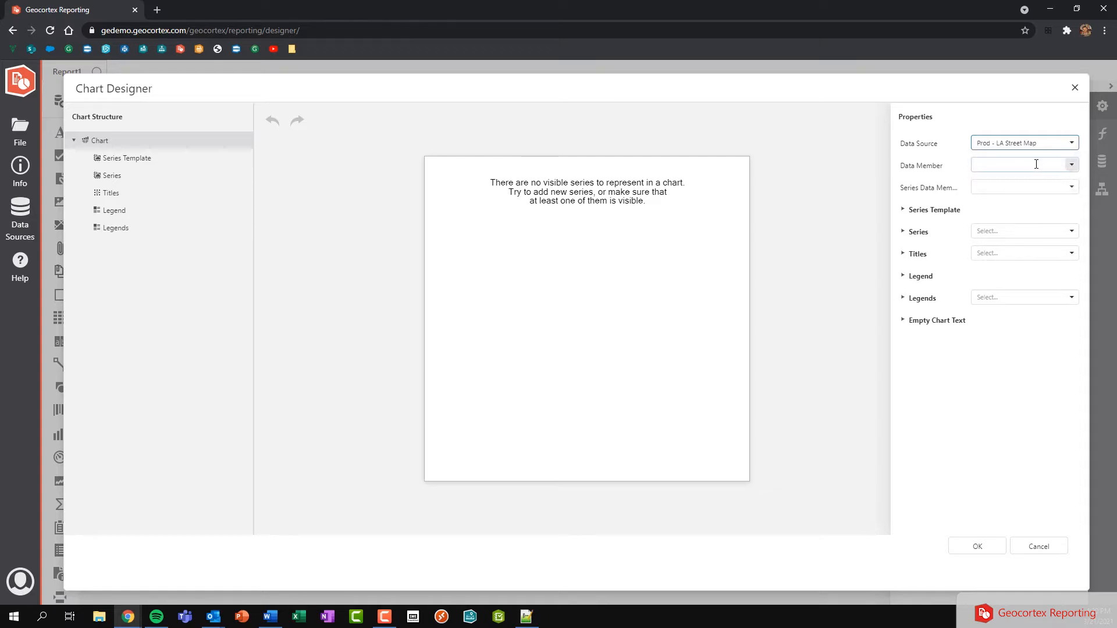
left_click(1032, 164)
left_click(1018, 182)
Add a Bar series to the chart
left_click(112, 180)
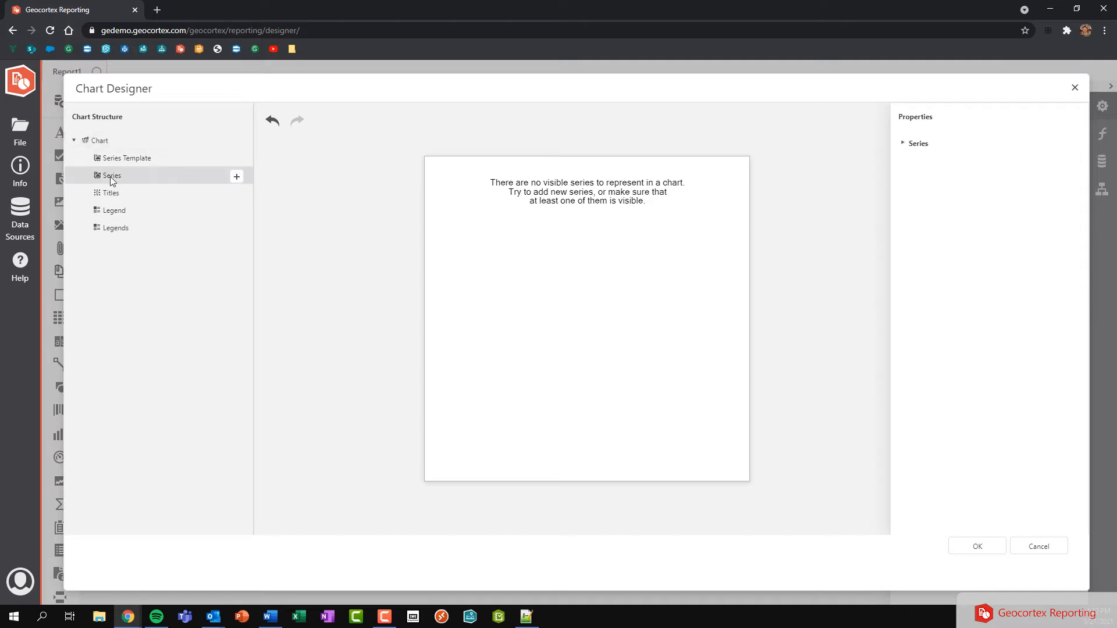
left_click(238, 180)
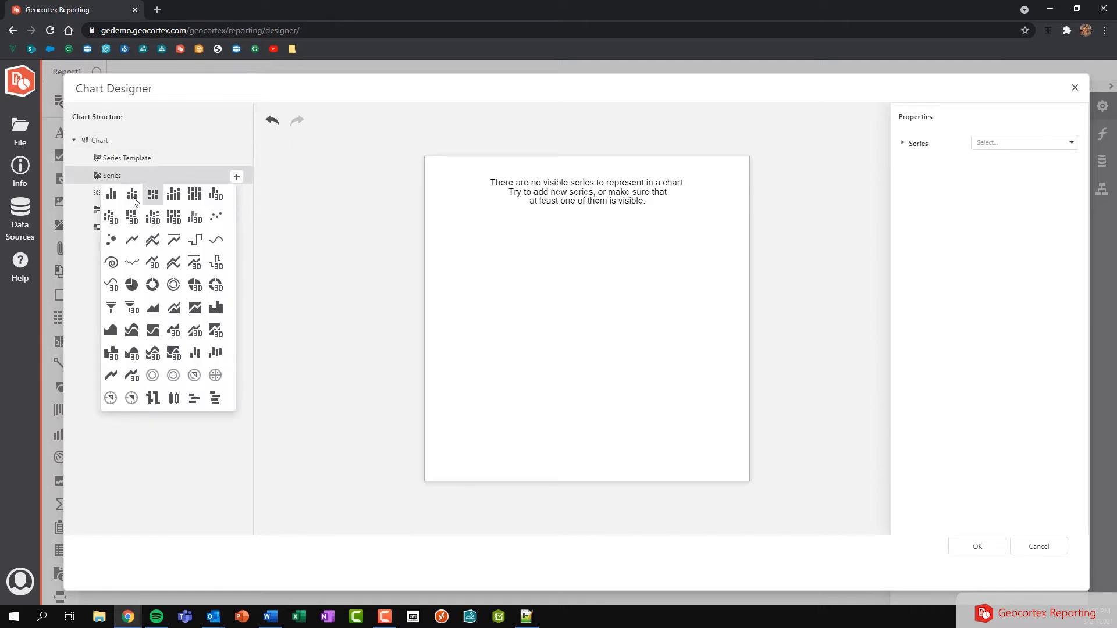
left_click(113, 199)
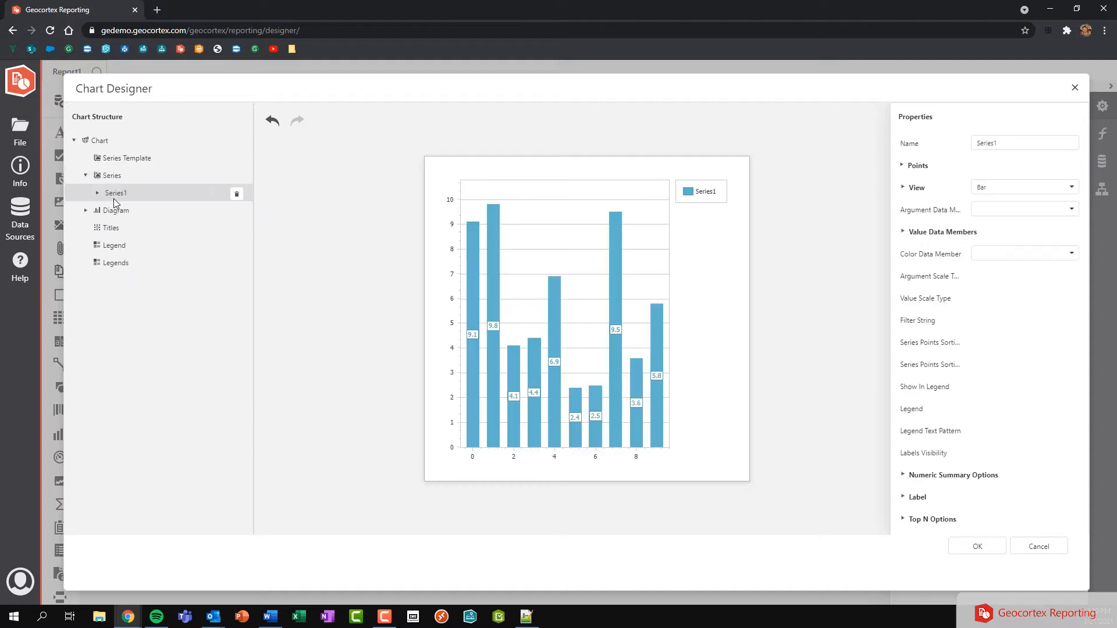
Set the series' argument data member to AIN and its value data member to IMPRVALUE, and apply the chart design
left_click(1074, 211)
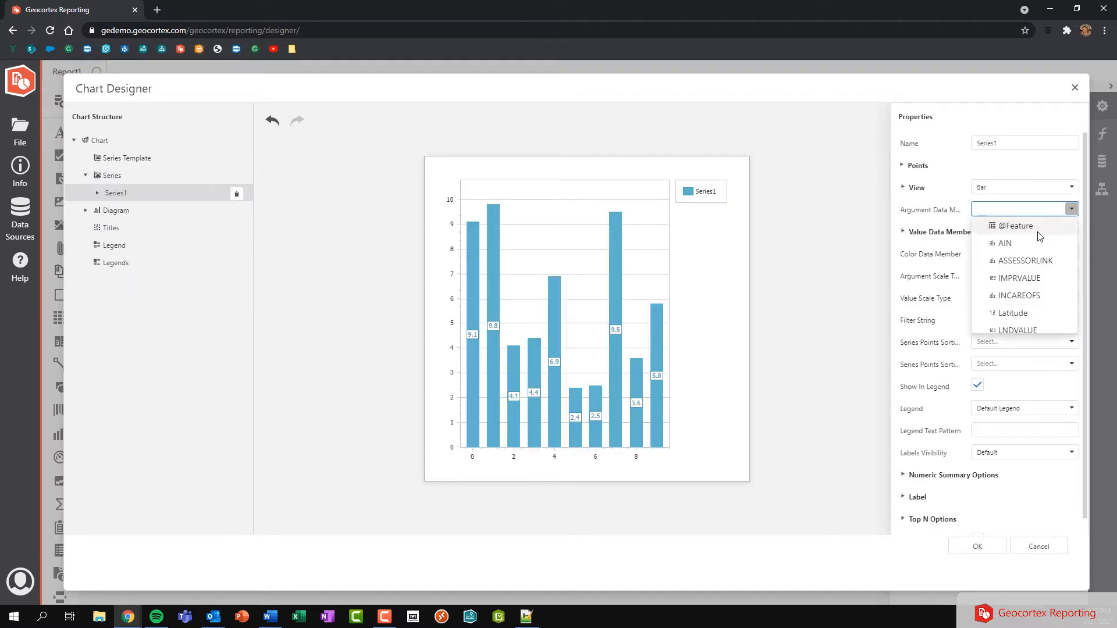
left_click(1010, 245)
left_click(917, 235)
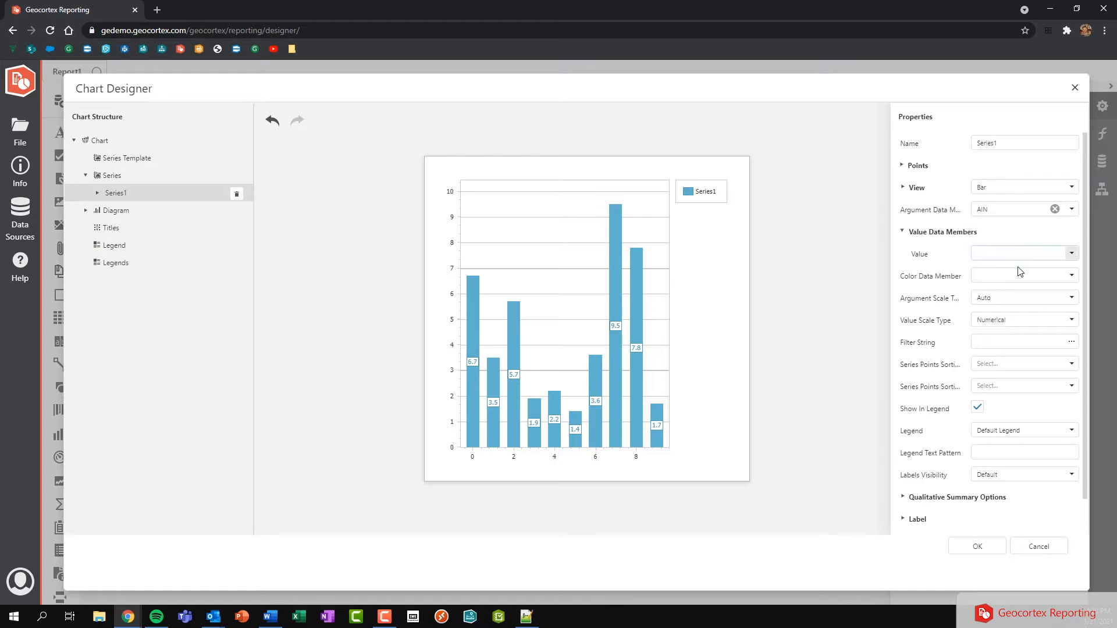
left_click(1073, 255)
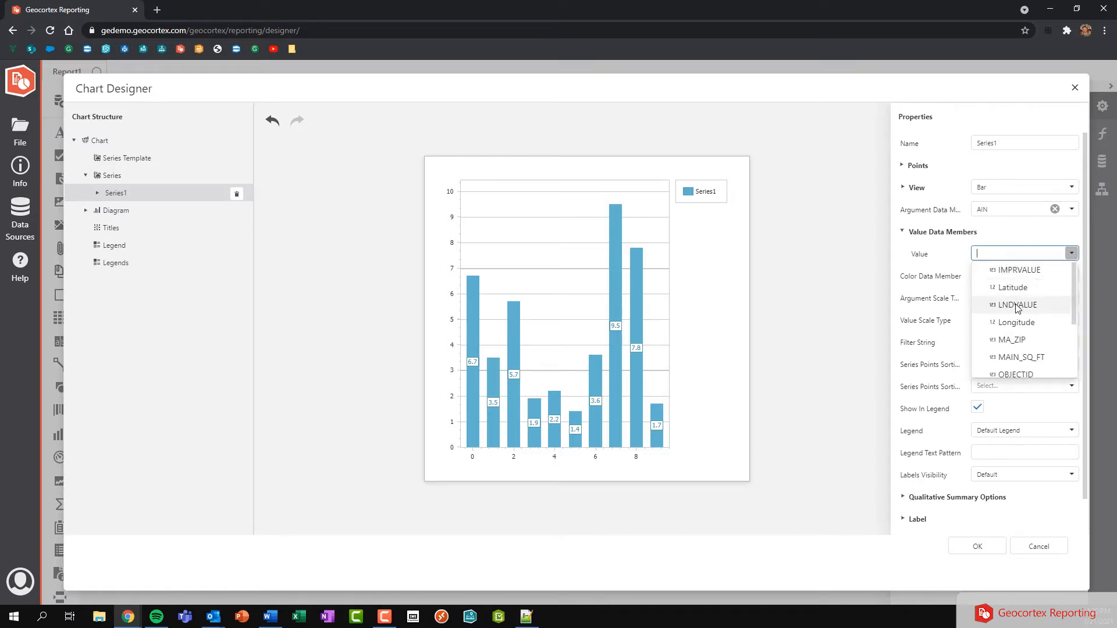
left_click(1011, 275)
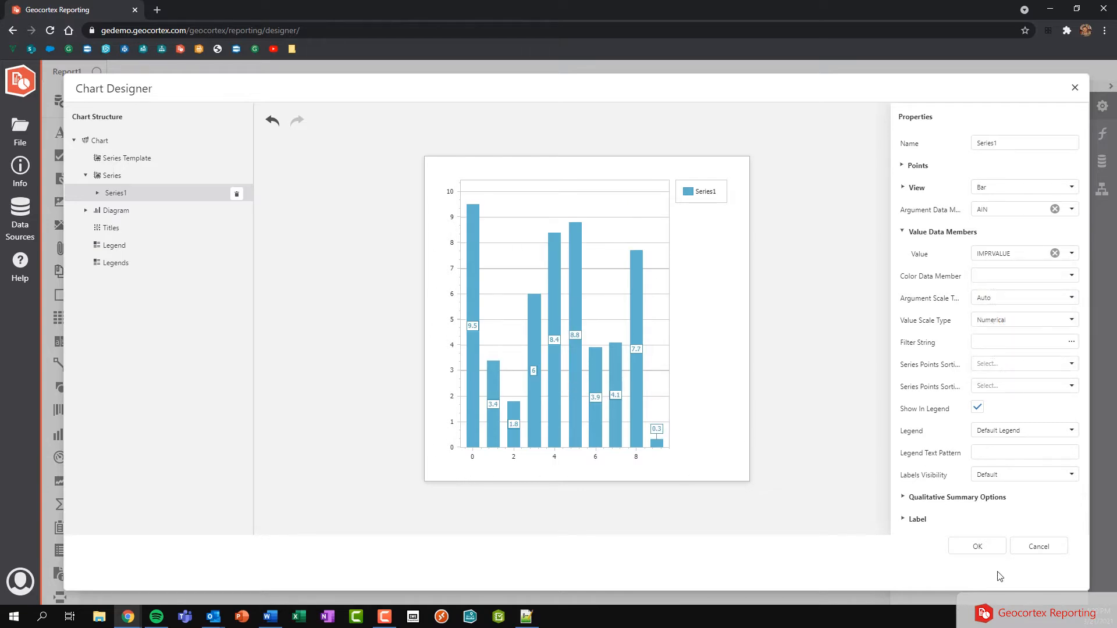
left_click(978, 548)
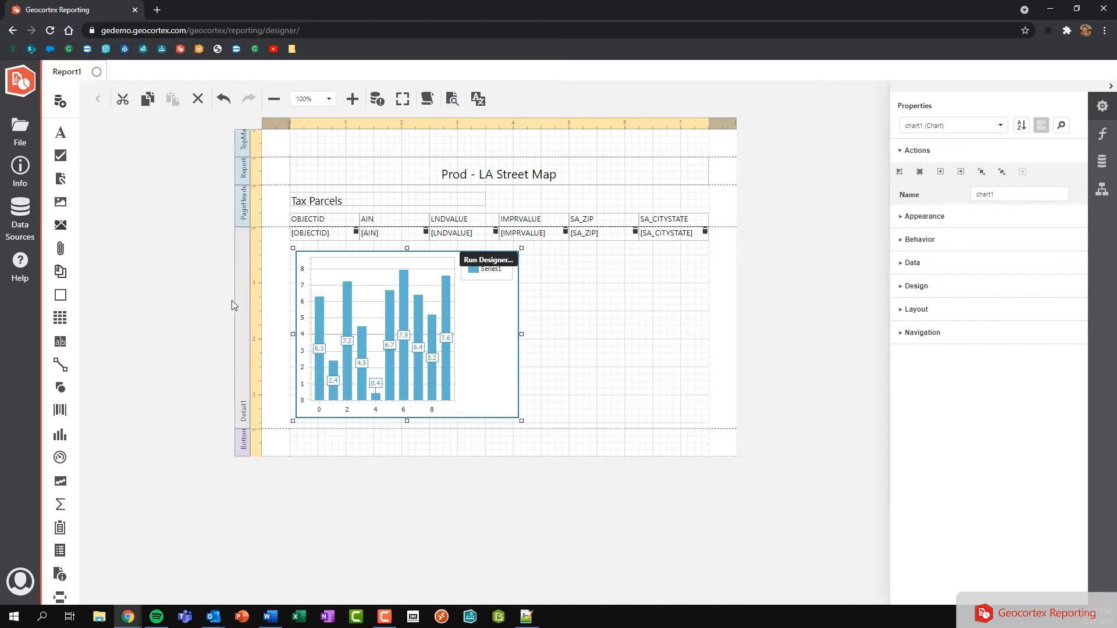
Run a preview of the report for FeatureIds 1, 2, 3 and 4
left_click(241, 312)
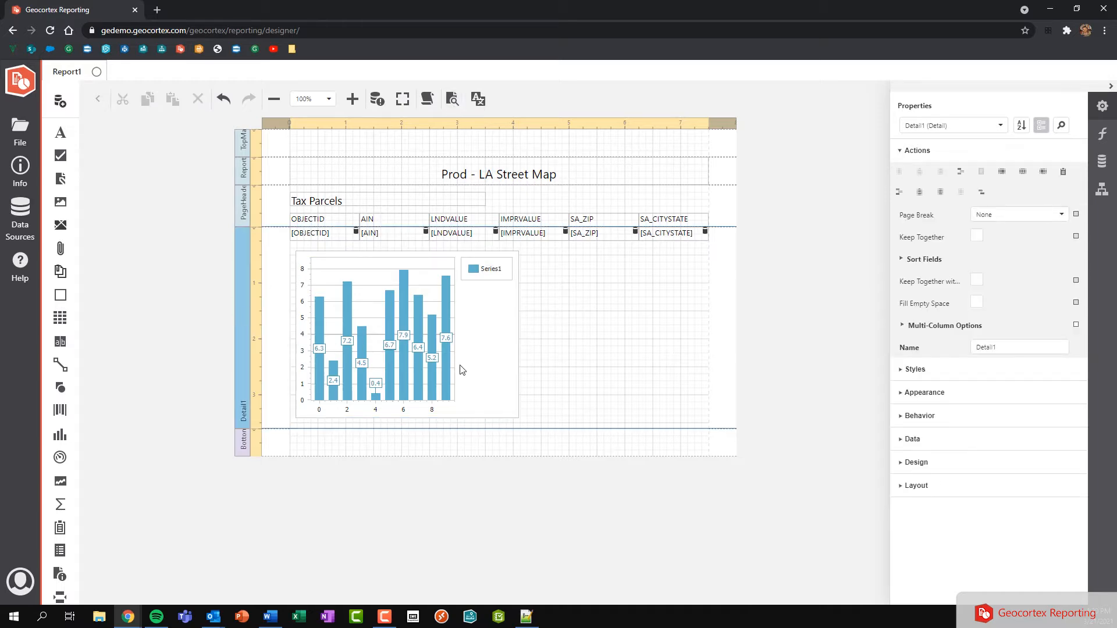
left_click(452, 100)
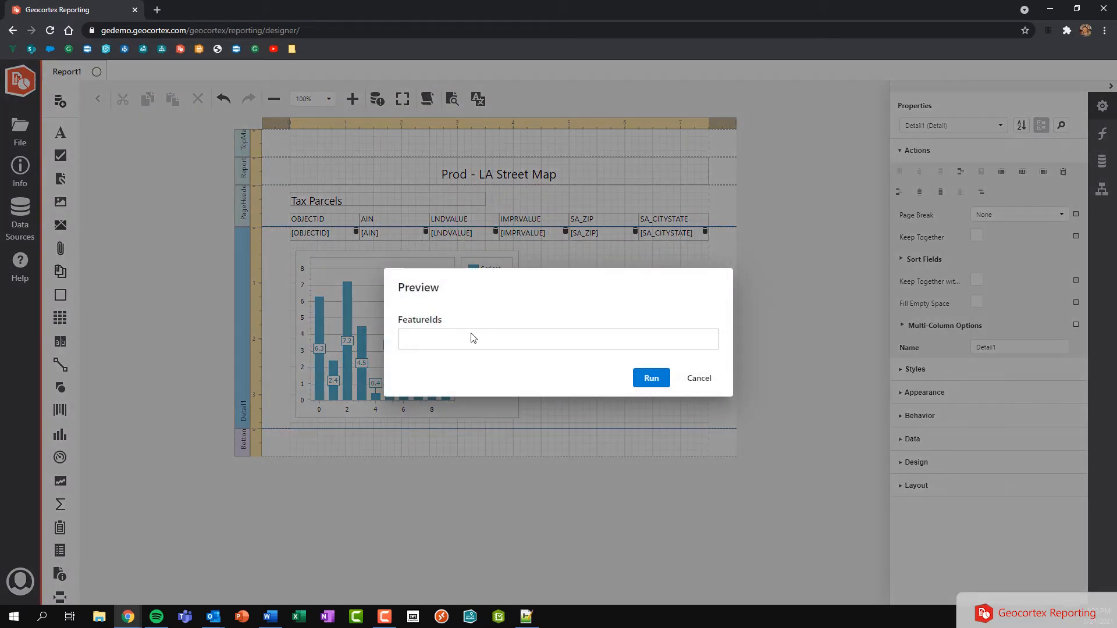
type("1")
key("Return")
type("2")
key("Return")
type("3")
key("Return")
type("4")
left_click(635, 385)
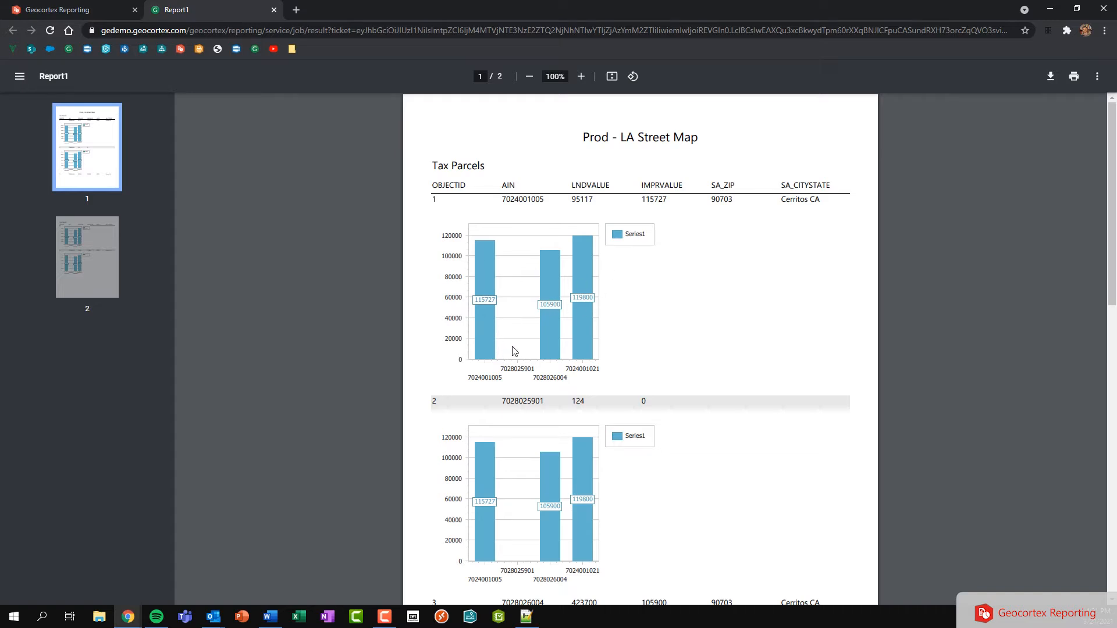
Examine the charts under each parcel record on both pages of the preview and close the preview
scroll(506, 349, "down", 8)
scroll(506, 392, "down", 3)
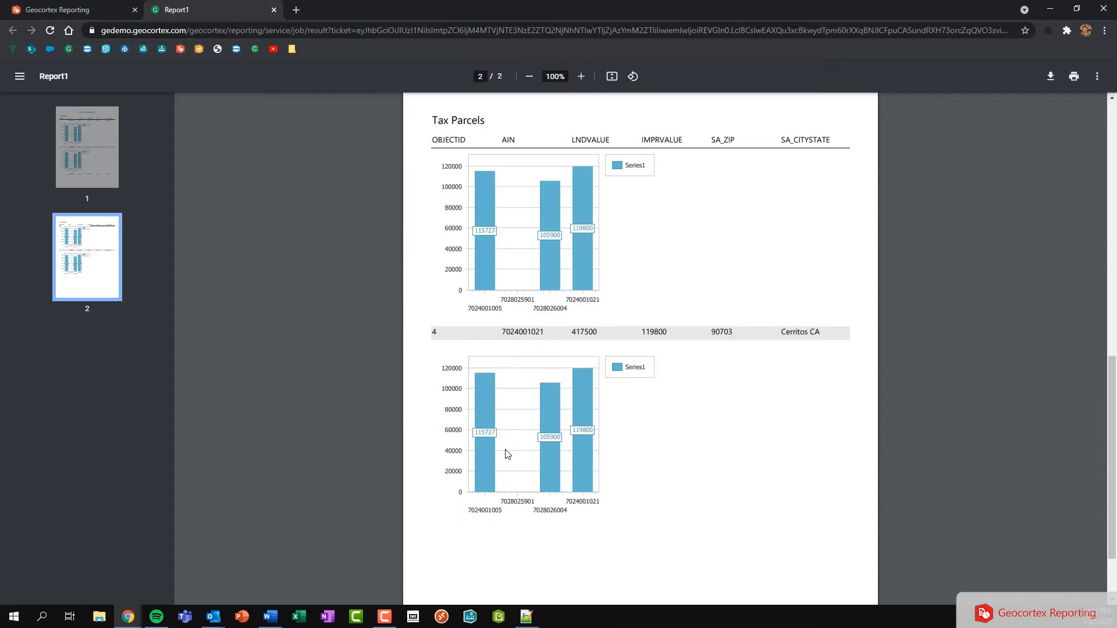
scroll(506, 454, "up", 10)
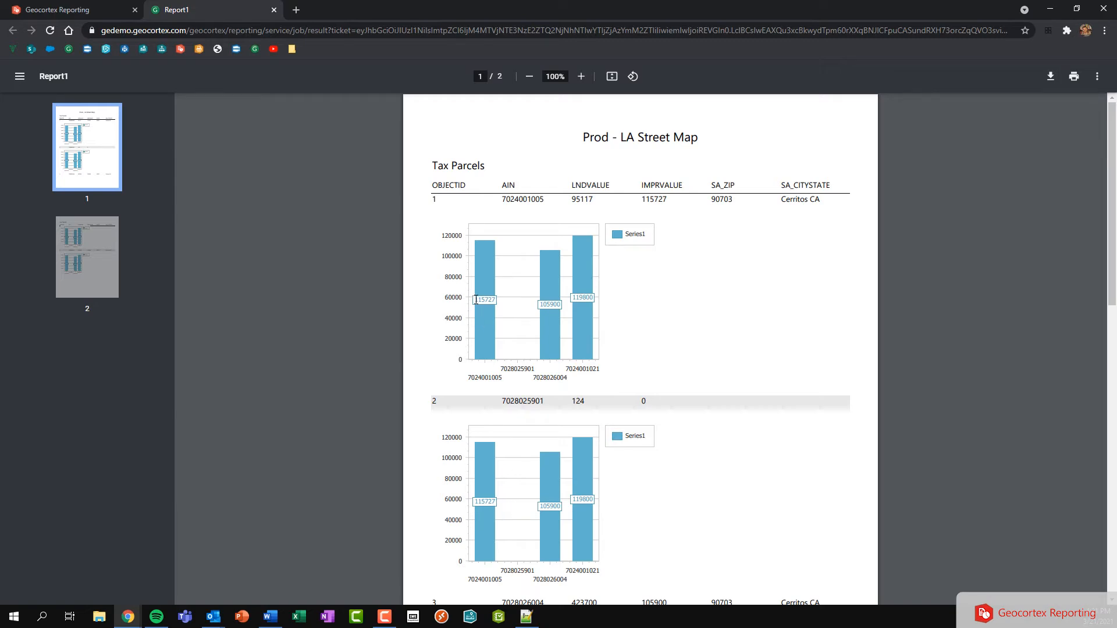
left_click_drag(489, 301, 494, 301)
scroll(537, 508, "down", 8)
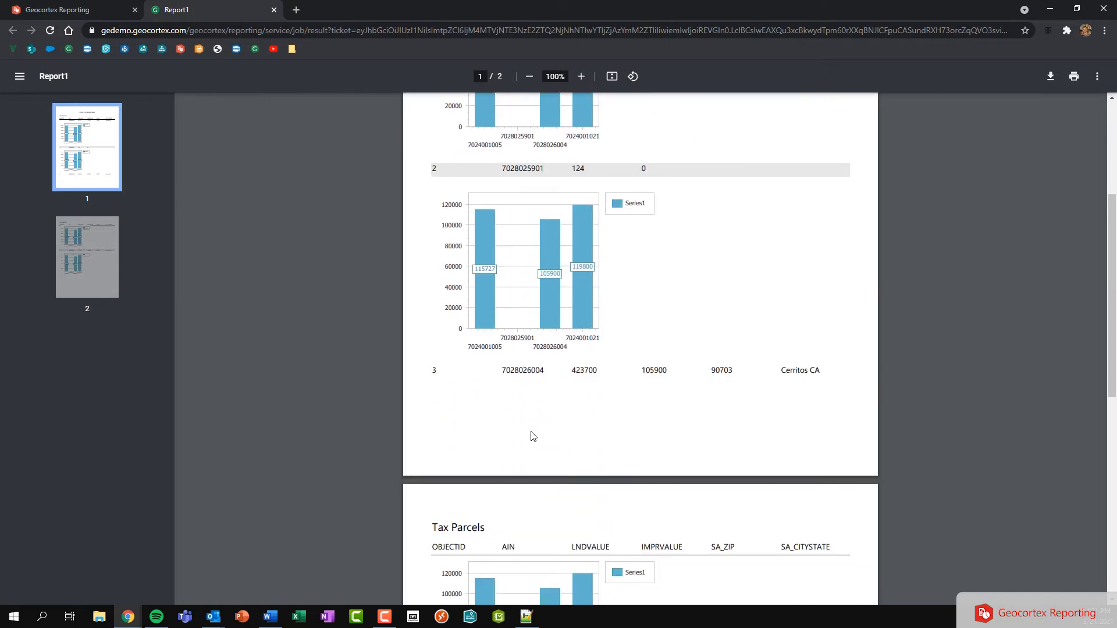
double_click(548, 411)
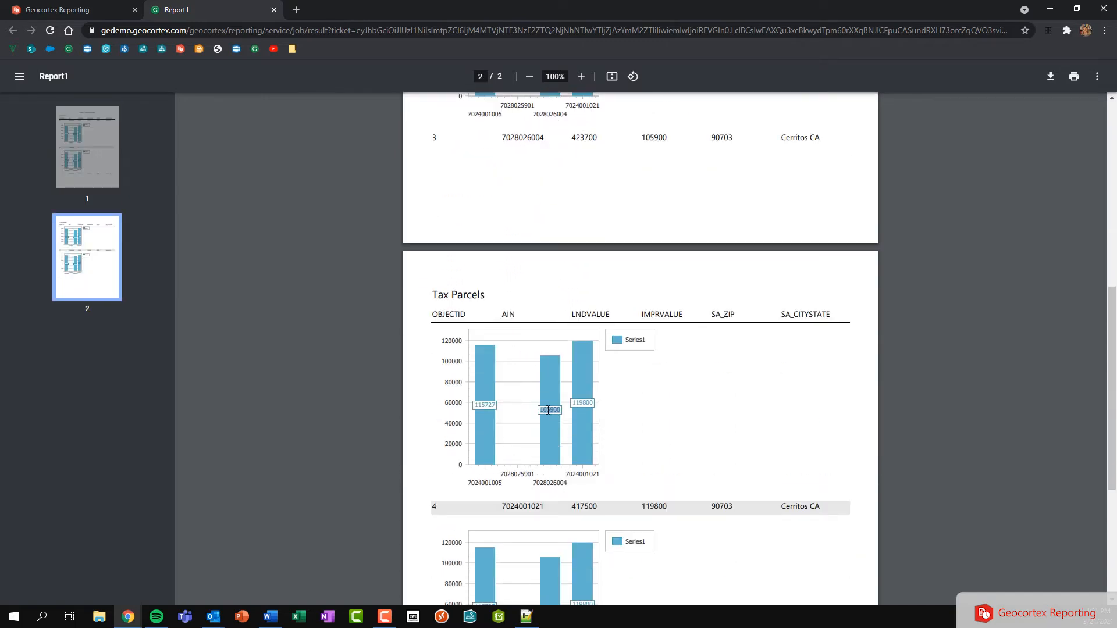
scroll(514, 391, "down", 3)
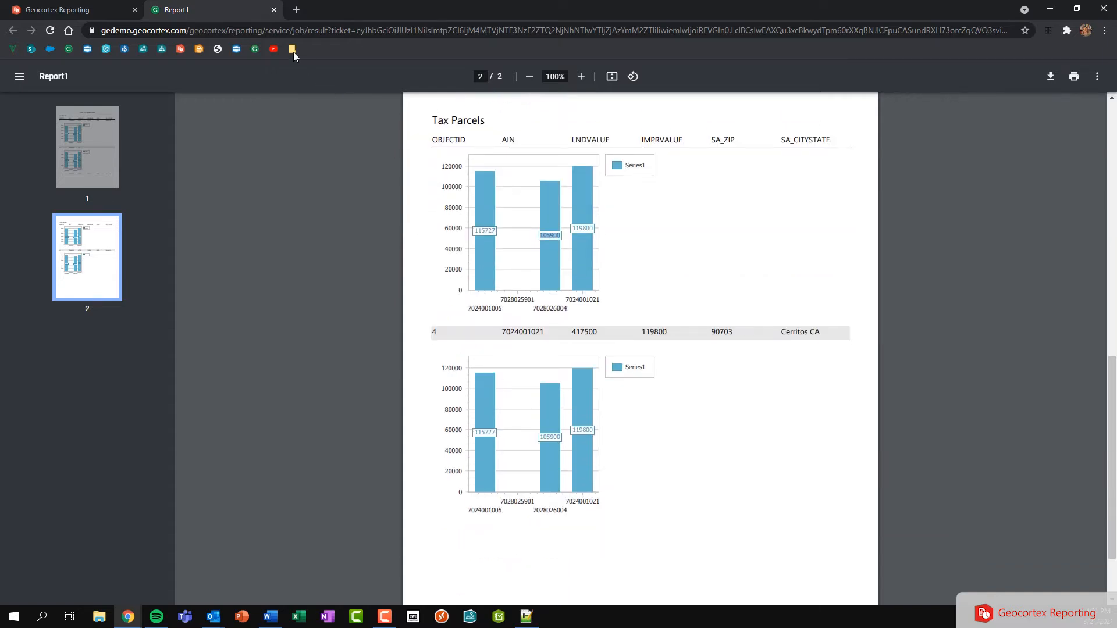
left_click(274, 10)
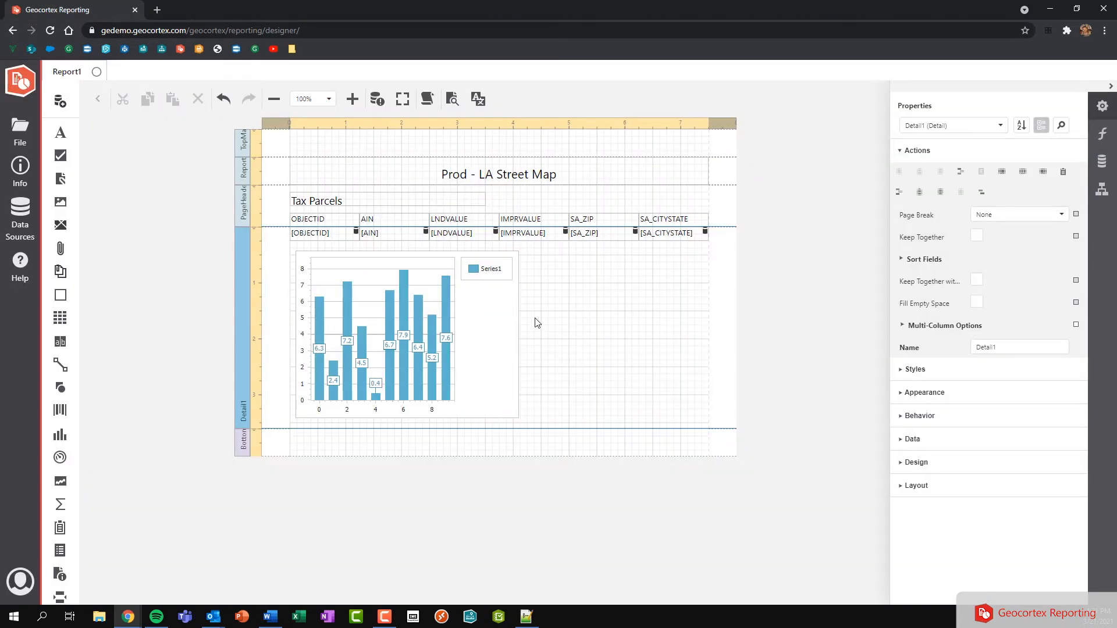
Add a parameter named ID to the chart's data properties
left_click(469, 319)
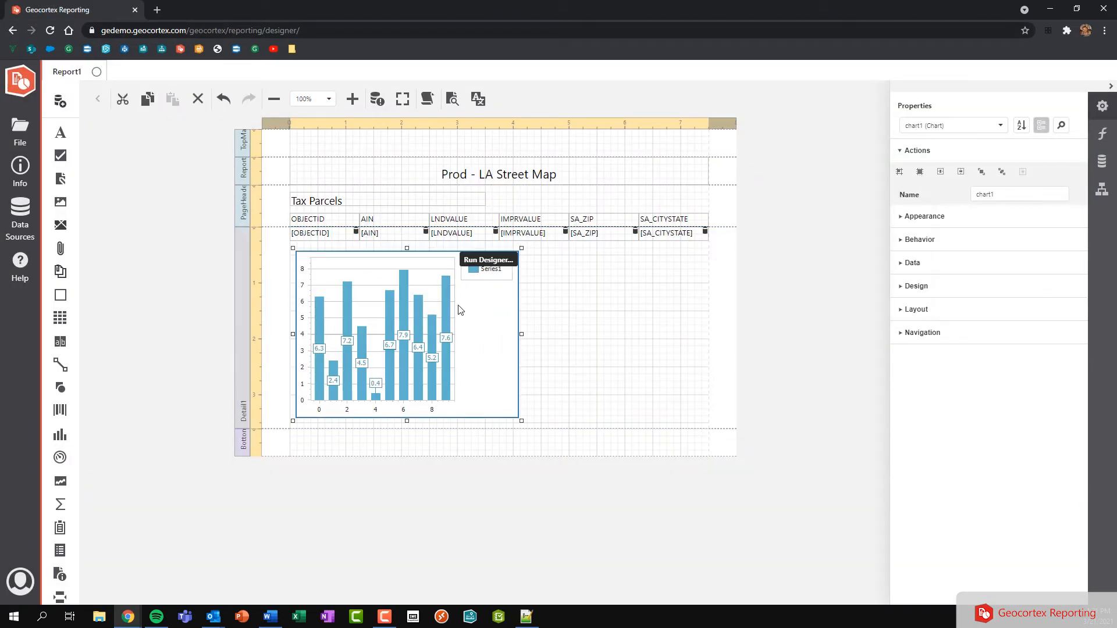
left_click(902, 265)
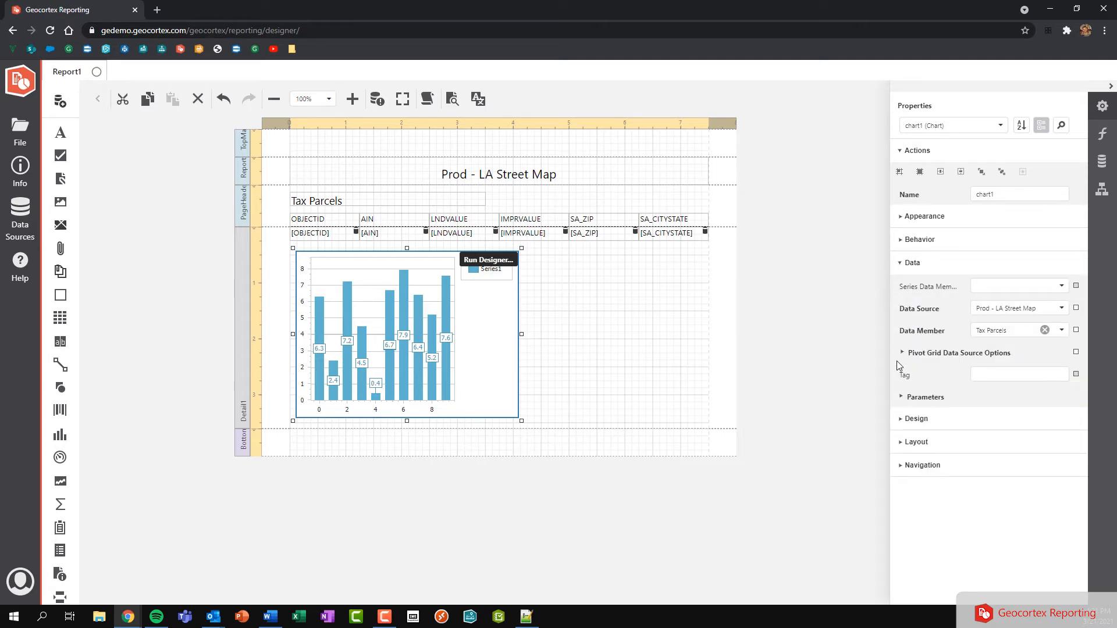
left_click(921, 400)
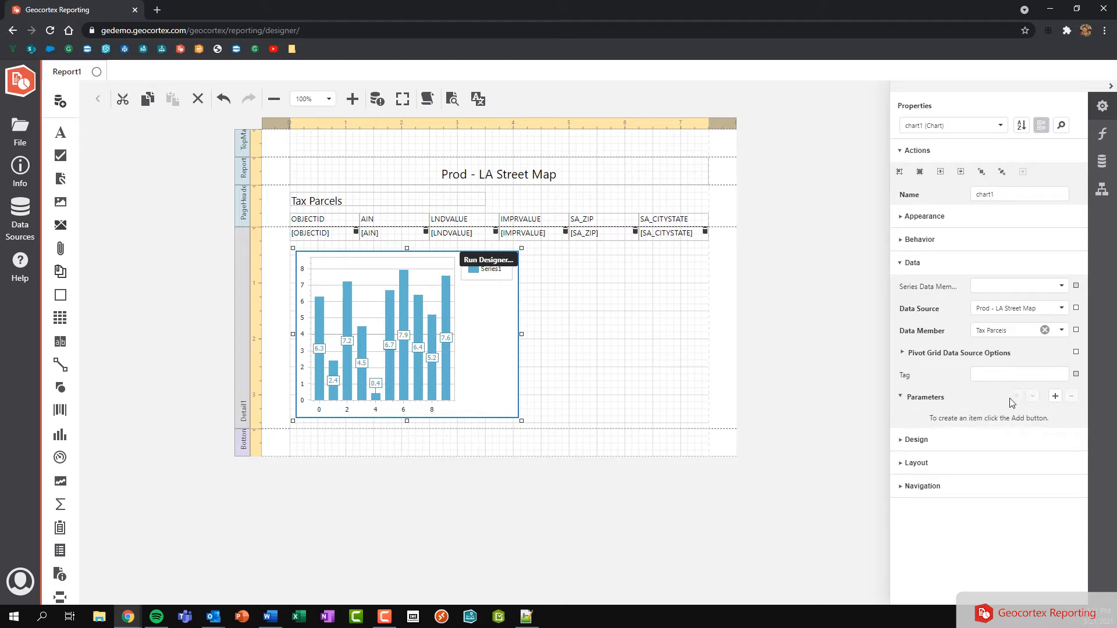
left_click(1055, 397)
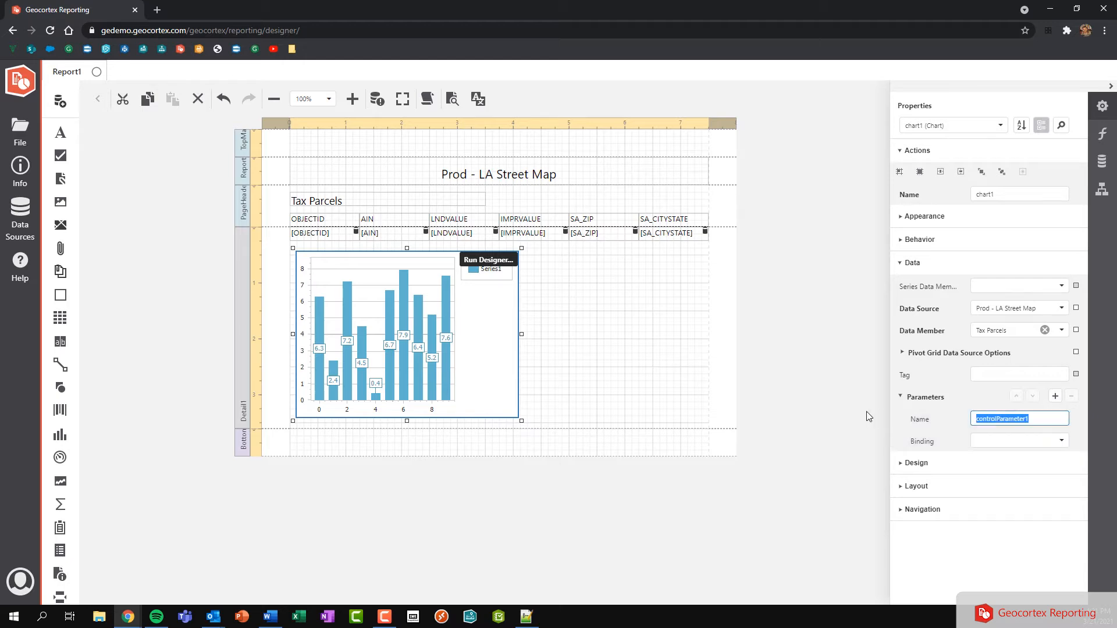
key("BackSpace")
type("ID")
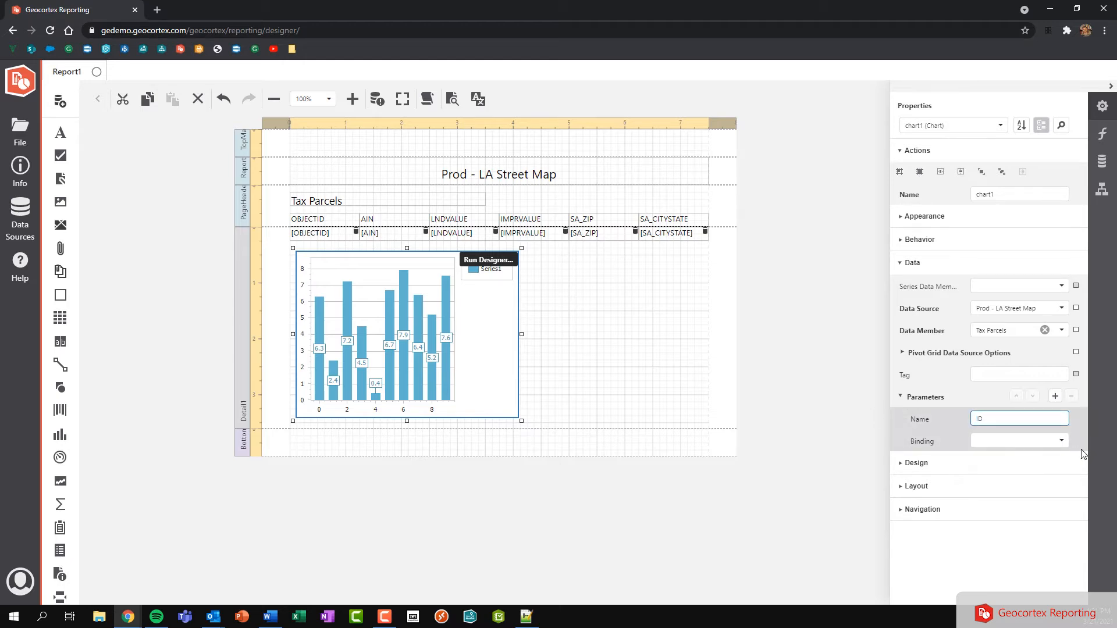
Bind the chart's ID parameter to the OBJECTID field of Tax Parcels in the Prod - LA Street Map source
left_click(1064, 445)
left_click(1062, 441)
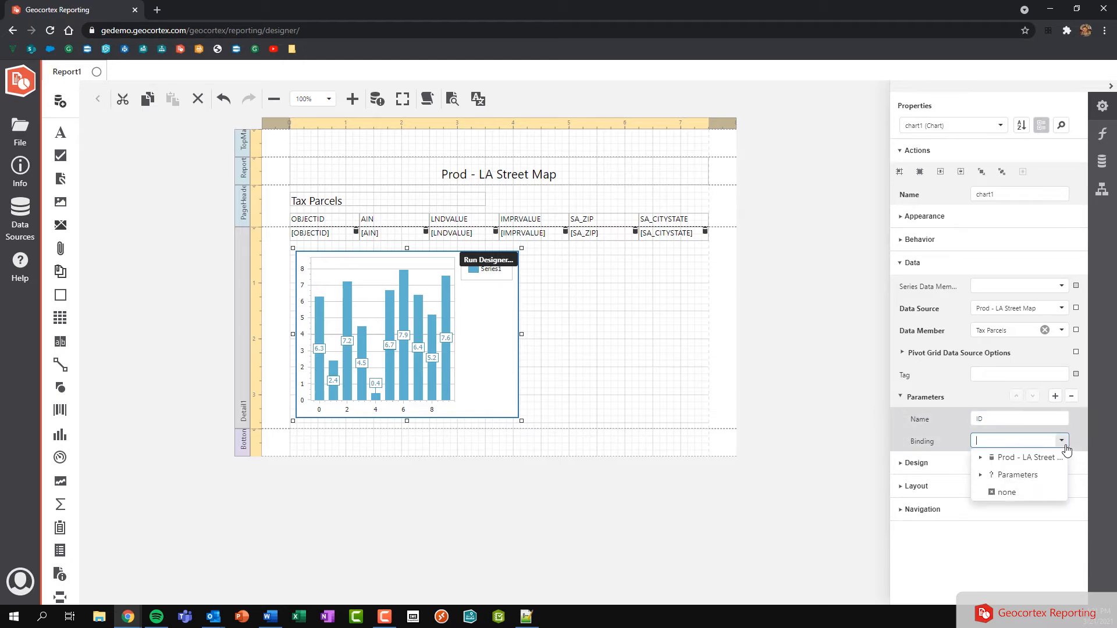
left_click(981, 459)
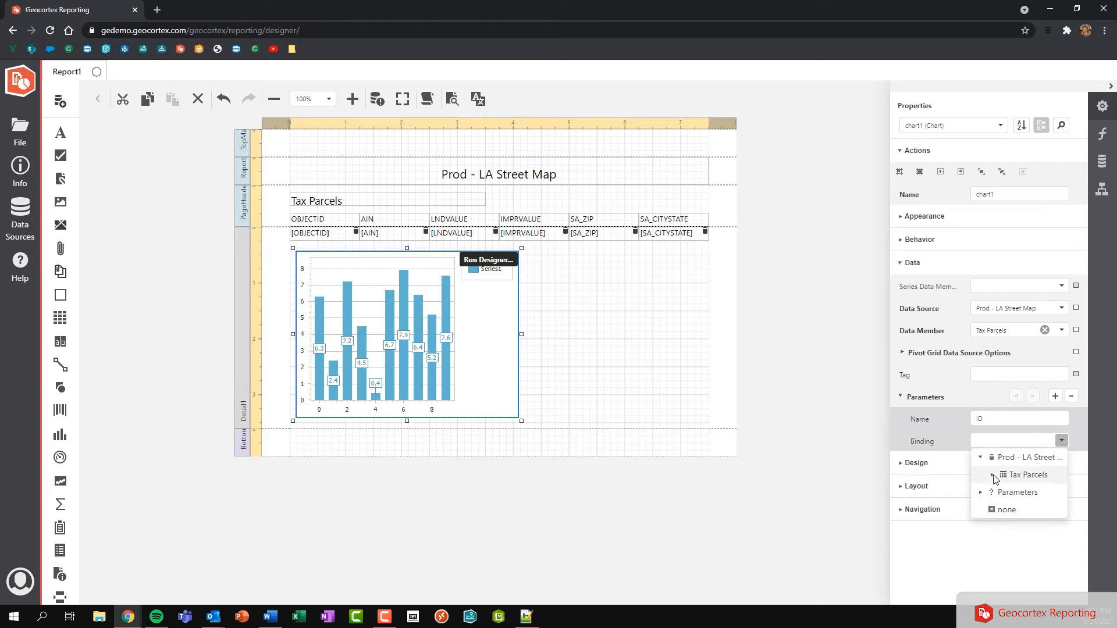
left_click(994, 476)
scroll(1024, 486, "down", 2)
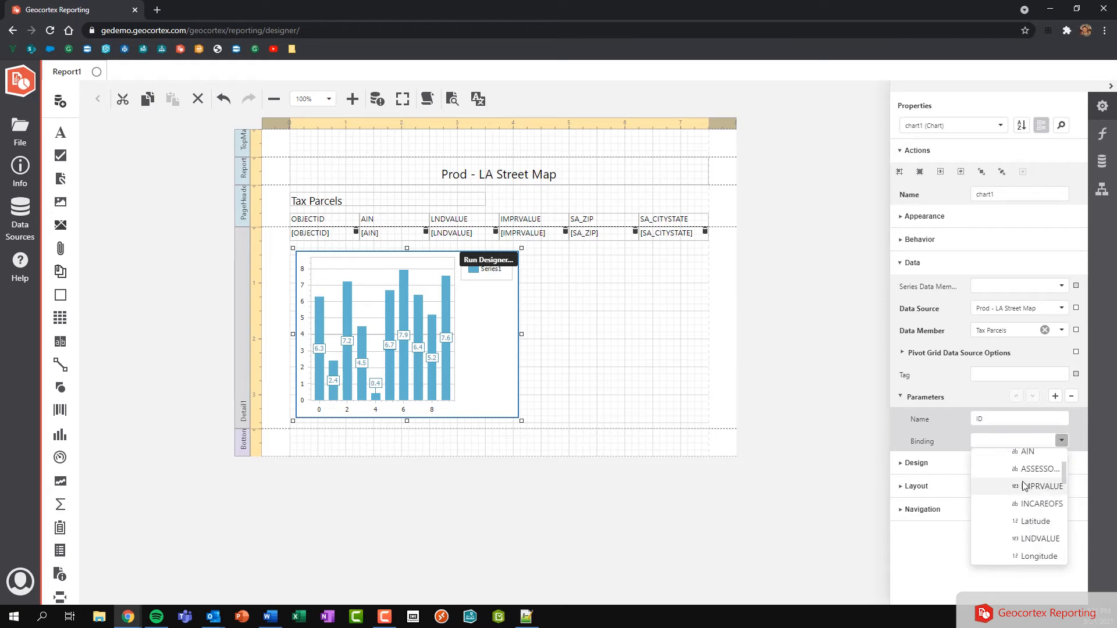
scroll(1024, 486, "down", 3)
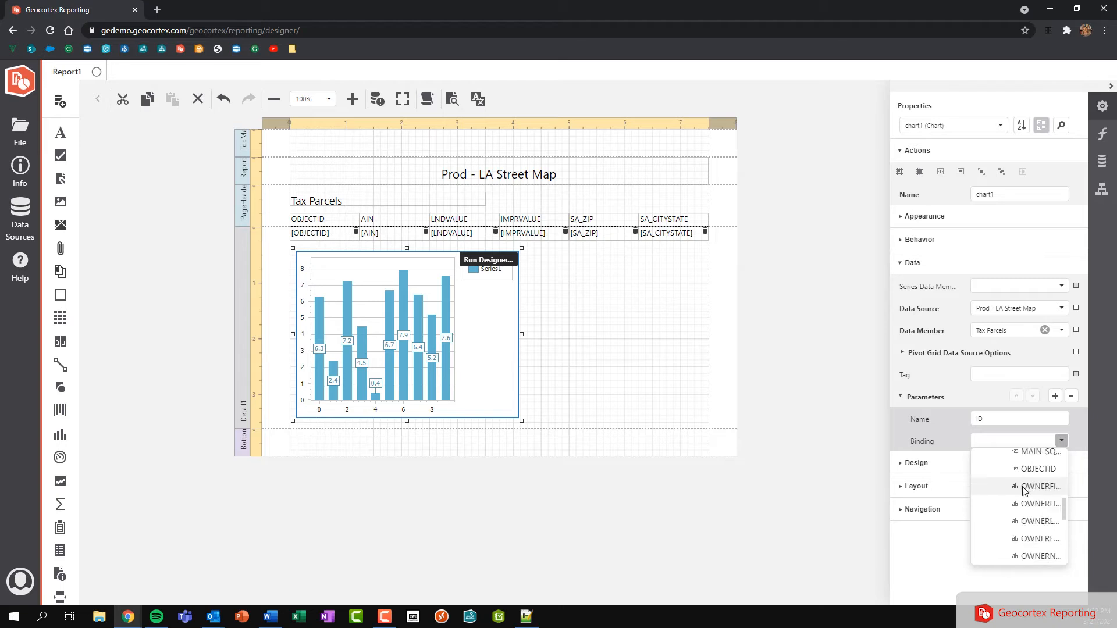
left_click(1031, 470)
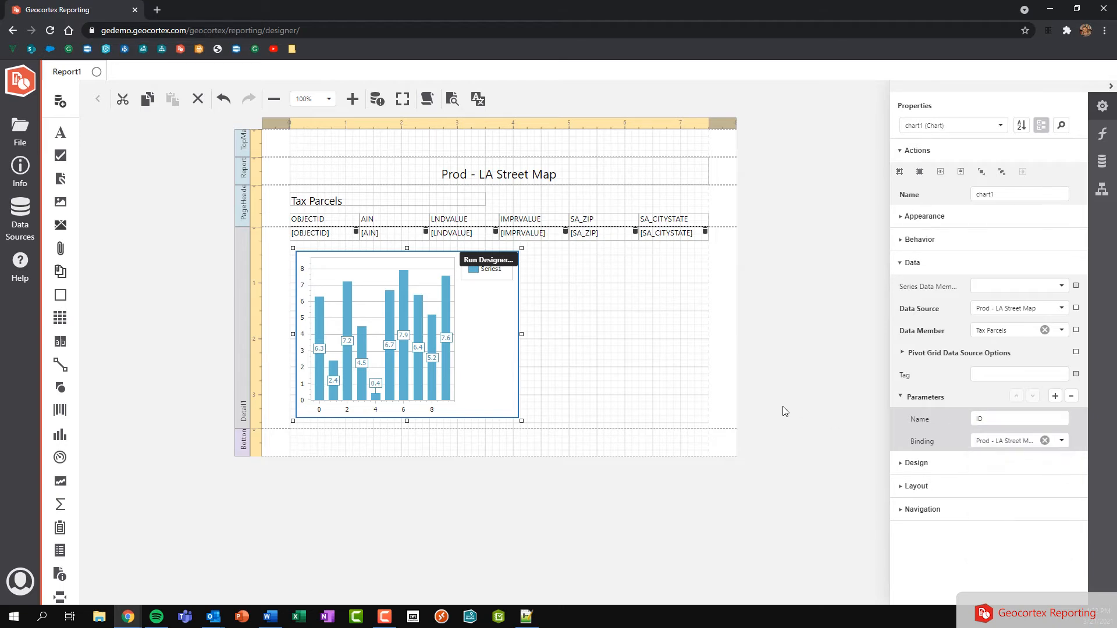
Open the filter string of the chart's Series1 for editing in the Chart Designer
left_click(488, 261)
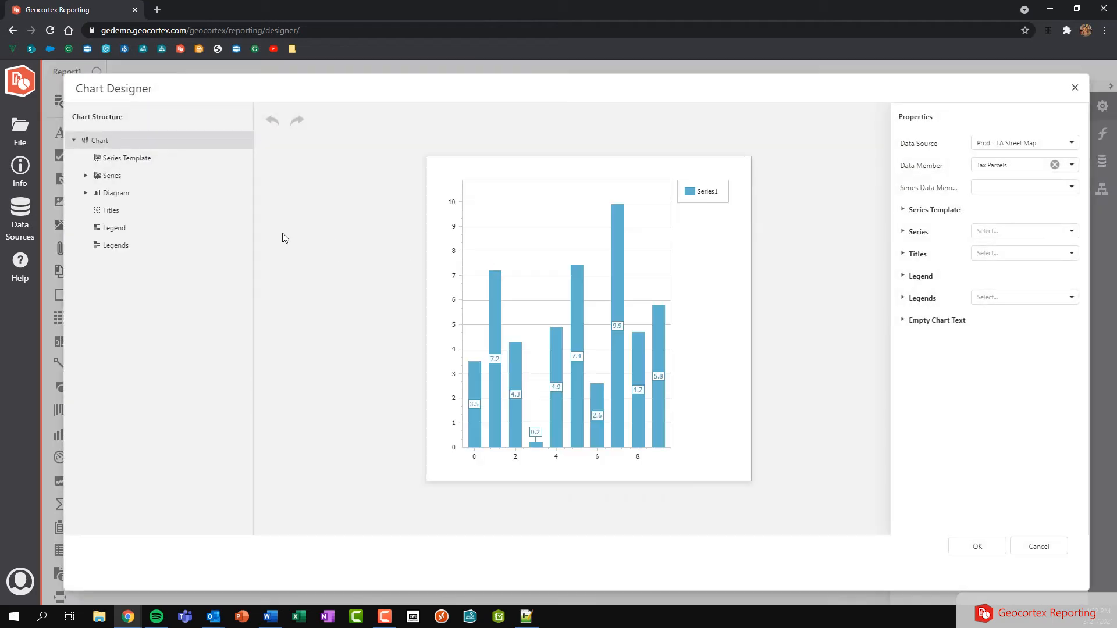
left_click(113, 176)
left_click(86, 176)
left_click(116, 194)
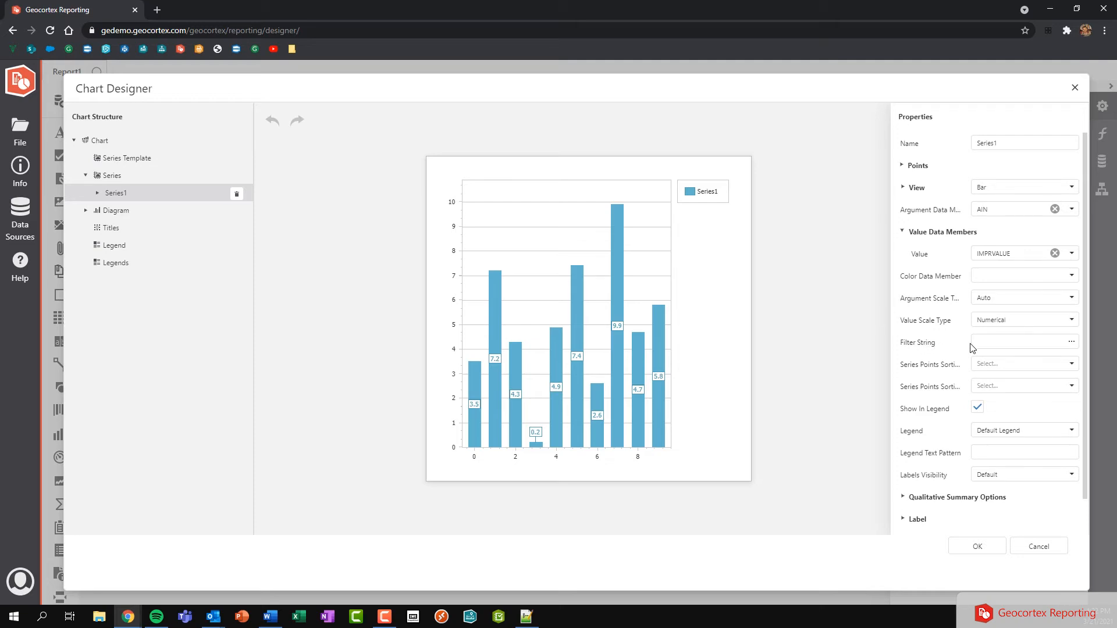
left_click(1071, 342)
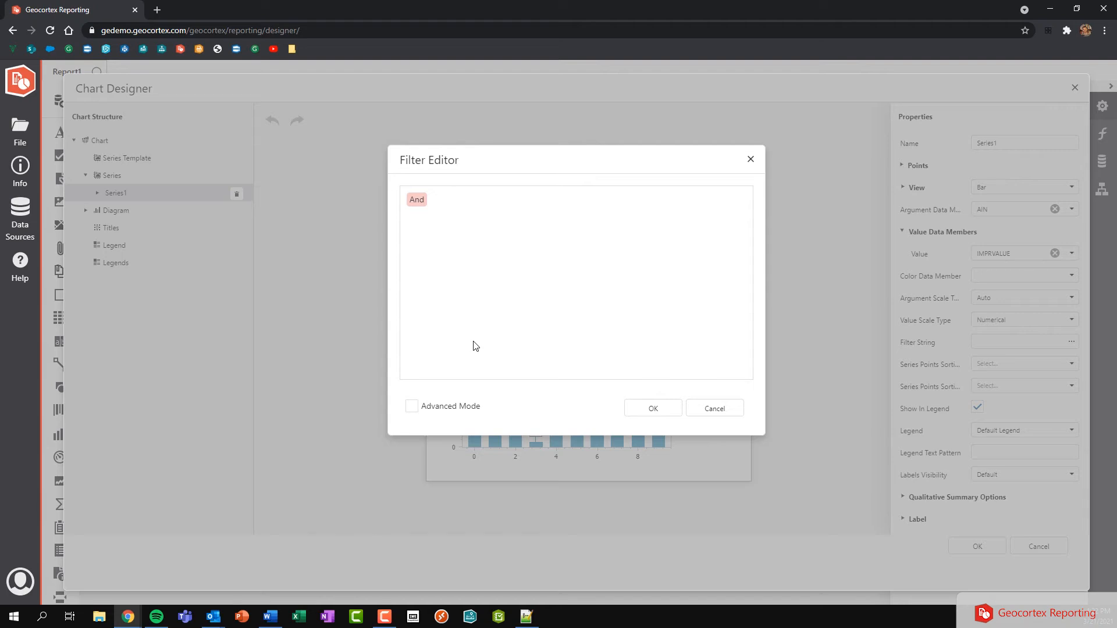
Add a filter condition where OBJECTID equals a parameter instead of a fixed value
left_click(435, 203)
left_click(450, 243)
left_click(439, 217)
scroll(488, 296, "down", 5)
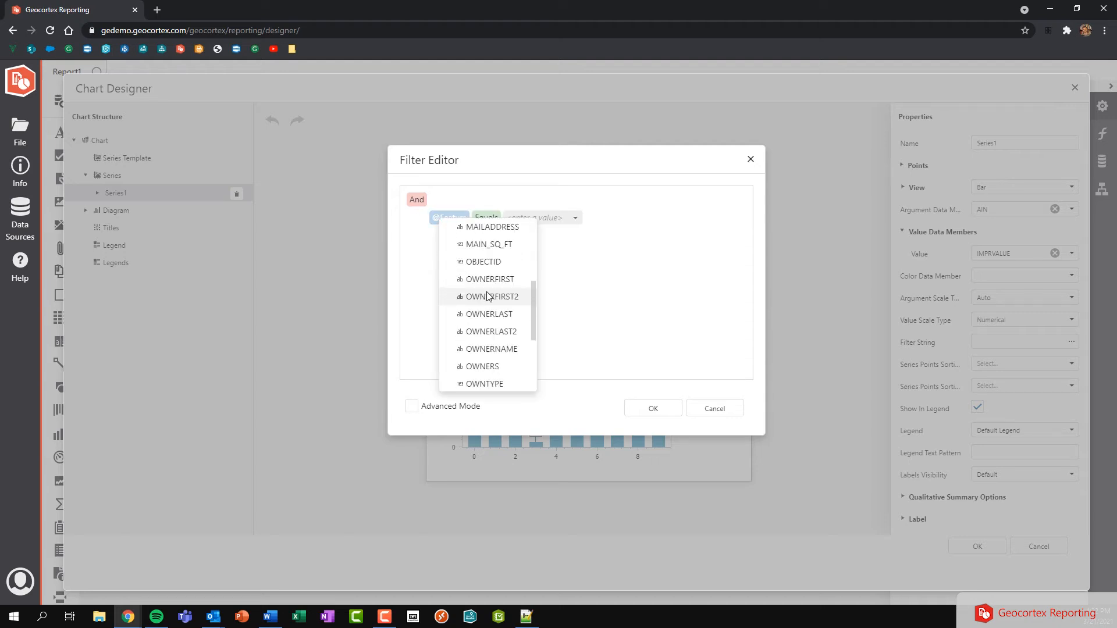
left_click(487, 261)
left_click(575, 218)
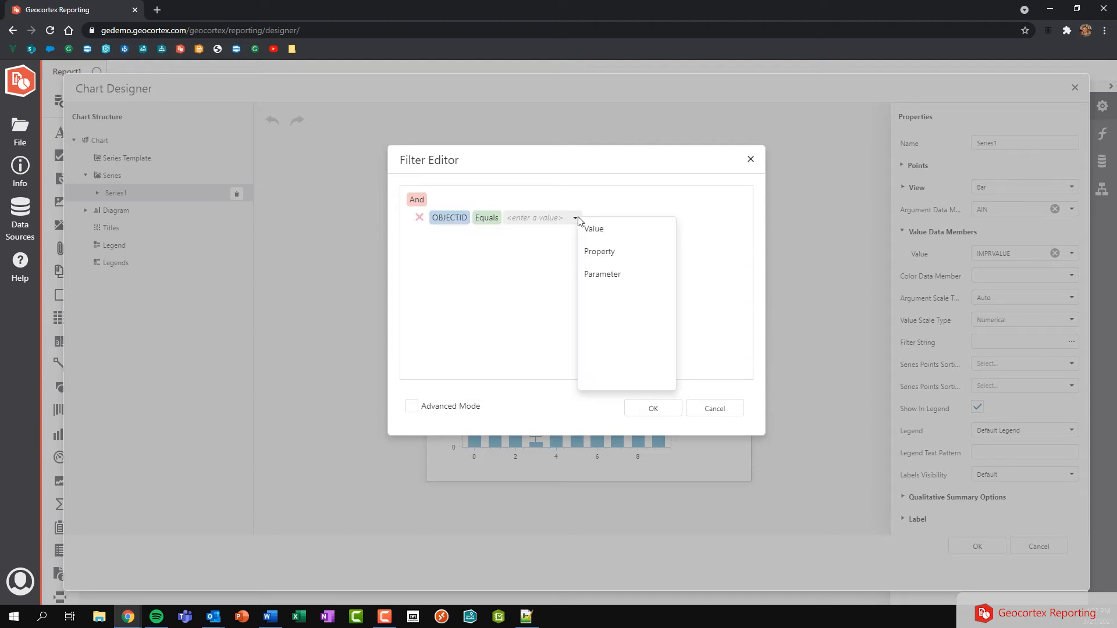
left_click(610, 277)
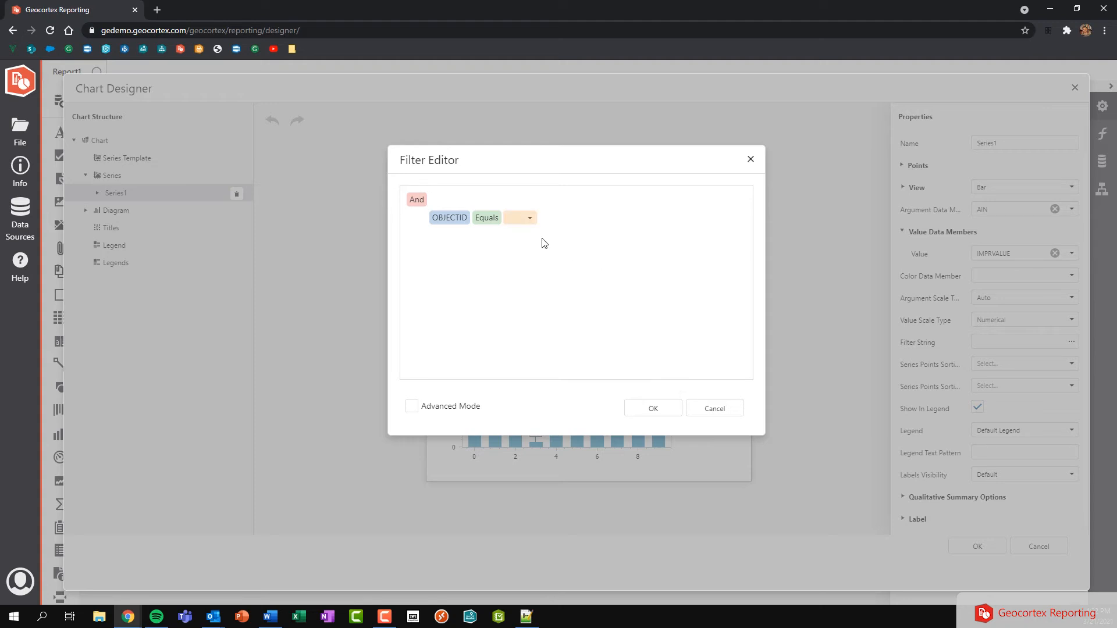
left_click(530, 217)
left_click(559, 239)
left_click(531, 221)
left_click(576, 219)
left_click(601, 274)
left_click(530, 219)
left_click(552, 278)
Complete the filter in Advanced Mode as [OBJECTID] = ?ID and apply it to the chart
left_click(411, 408)
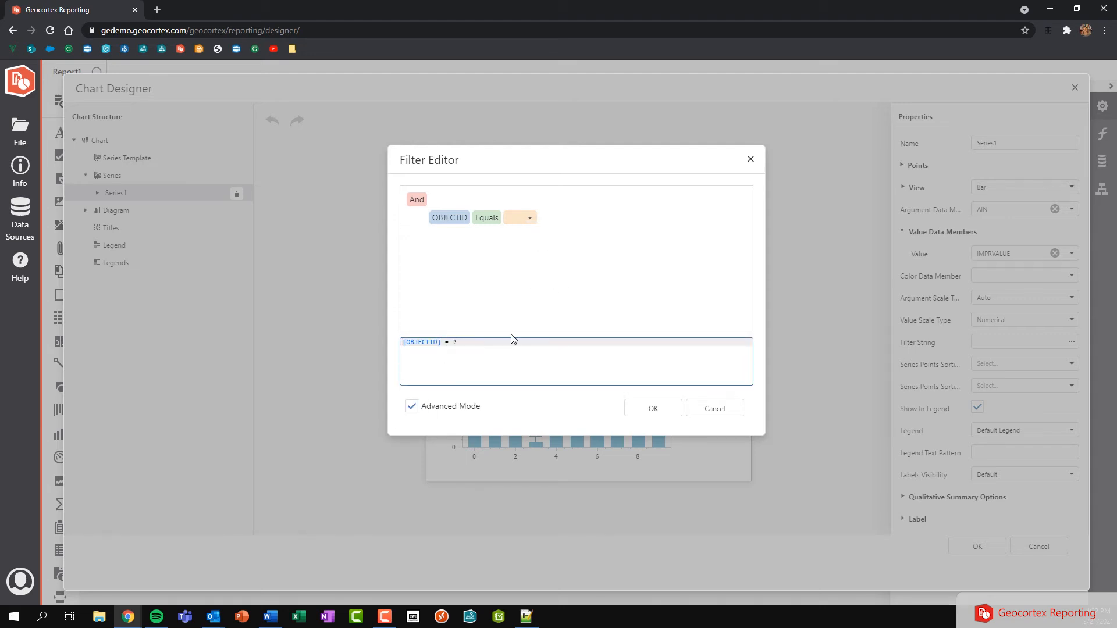
type("ID")
mouse_move(404, 343)
left_mouse_down()
mouse_move(475, 343)
mouse_move(394, 345)
left_mouse_up()
left_click(444, 343)
left_click(456, 343)
left_click(465, 343)
left_click(654, 410)
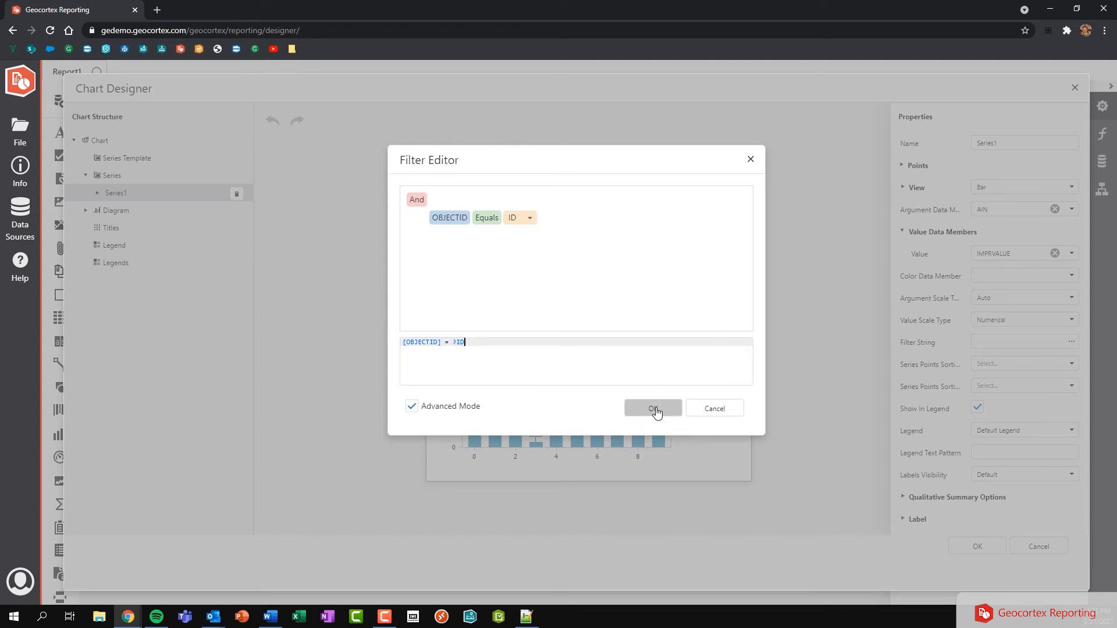
left_click(654, 410)
left_click(971, 547)
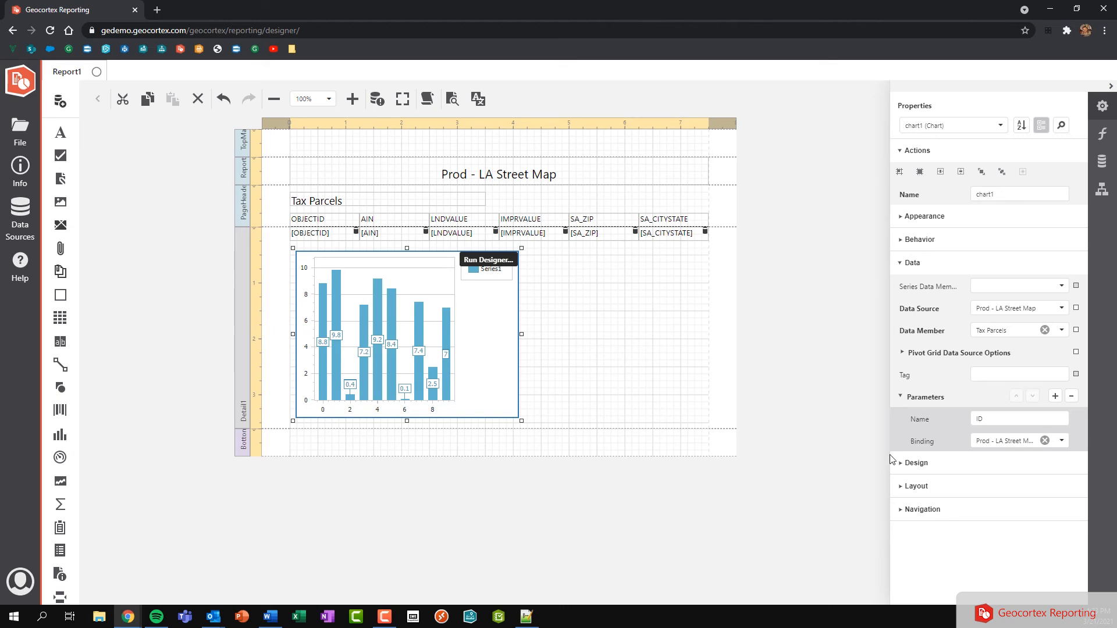
Preview the report for FeatureIds 1, 2, 3 and 4 and check each parcel's chart on both pages
left_click(994, 419)
left_click(454, 103)
left_click(498, 339)
type("2")
key("Return")
type("3")
key("Return")
type("4")
key("Return")
left_click(642, 378)
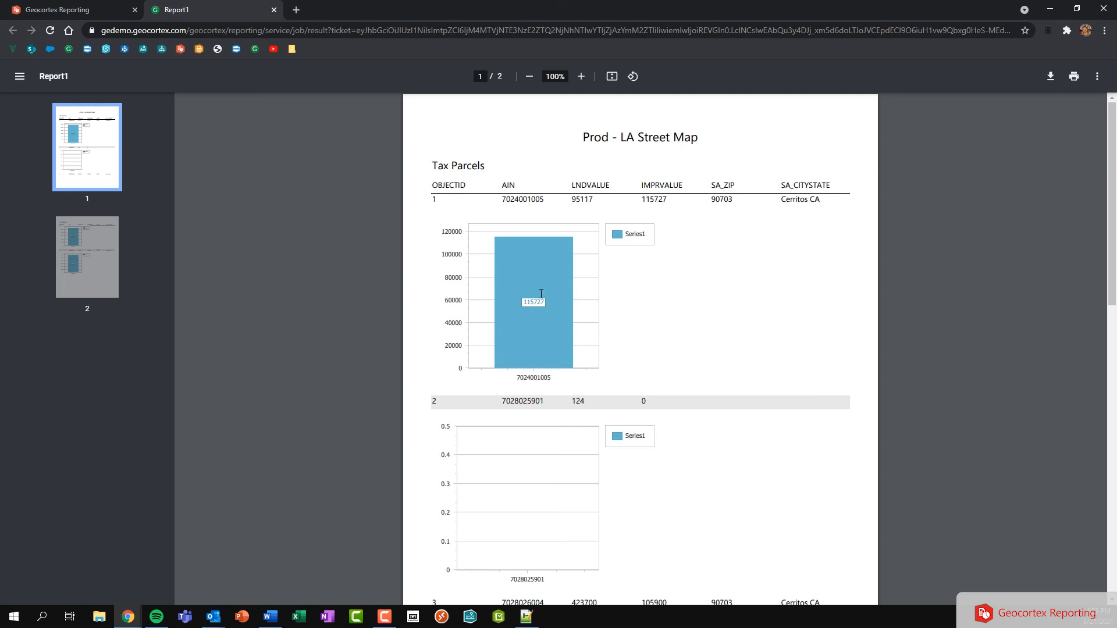
scroll(565, 347, "down", 2)
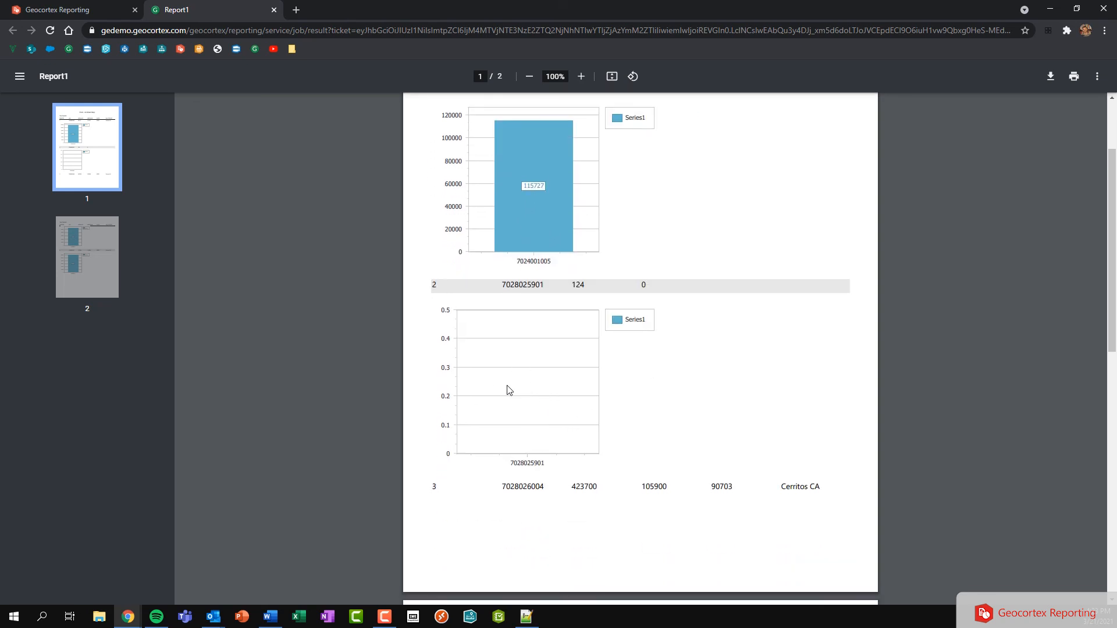
scroll(509, 390, "down", 8)
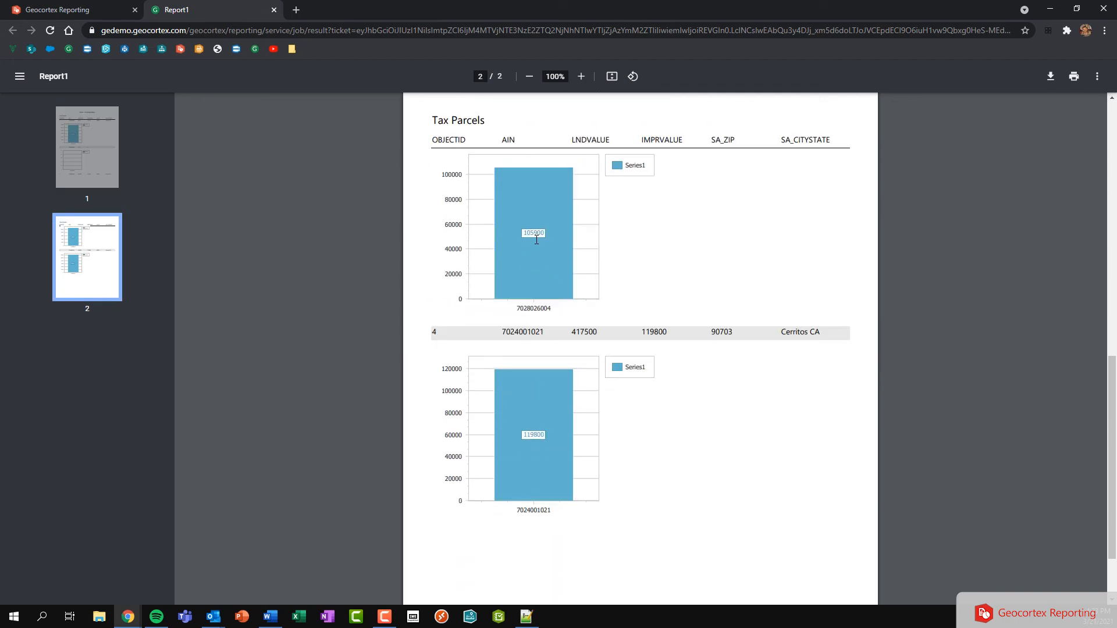